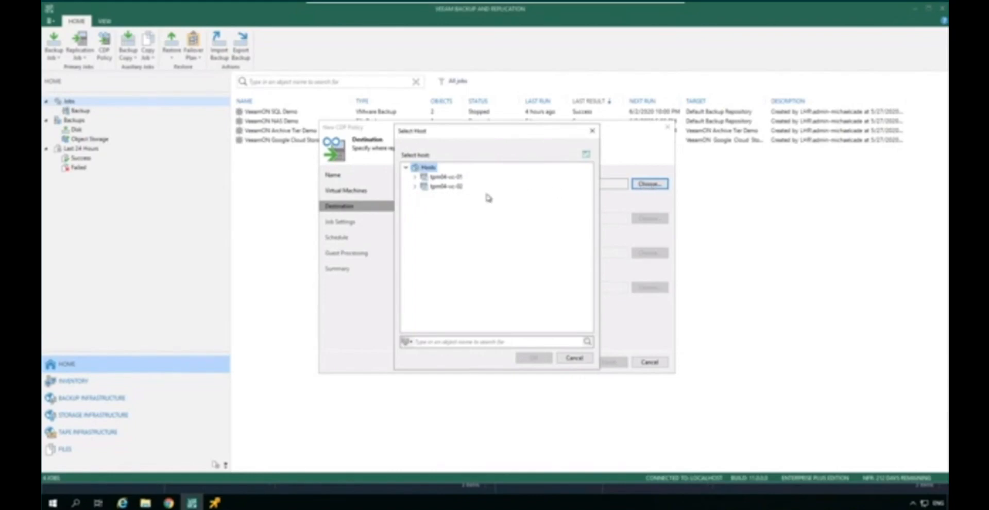
# Step: Set the CDP policy's destination to VSAN-Cluster in the tpm04-vc-02 Datacenter and accept the destination settings
pyautogui.click(415, 187)
pyautogui.click(424, 196)
pyautogui.click(466, 206)
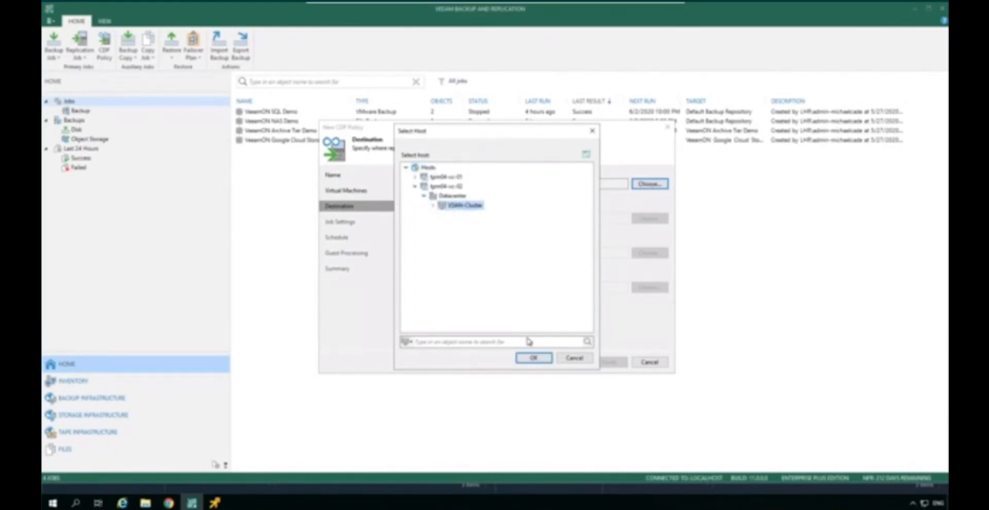
pyautogui.click(534, 358)
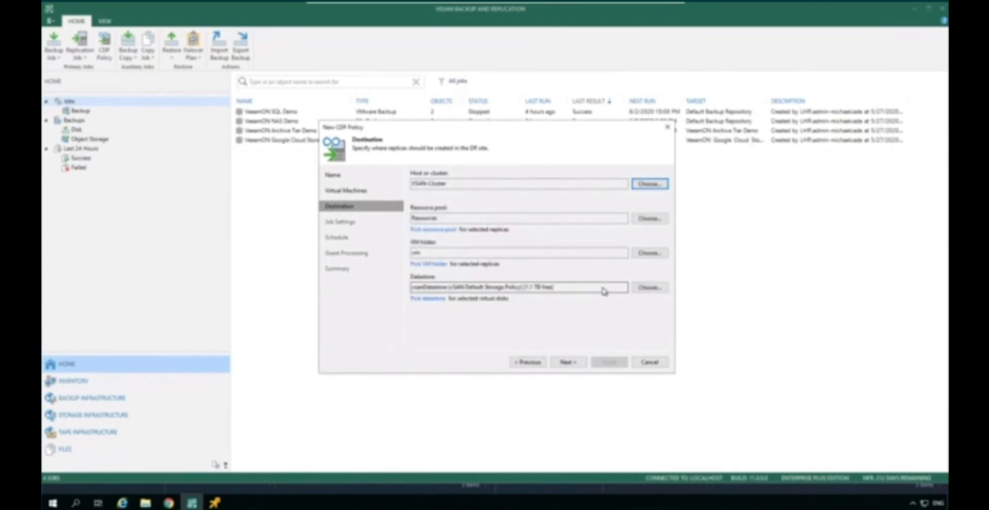
pyautogui.click(579, 362)
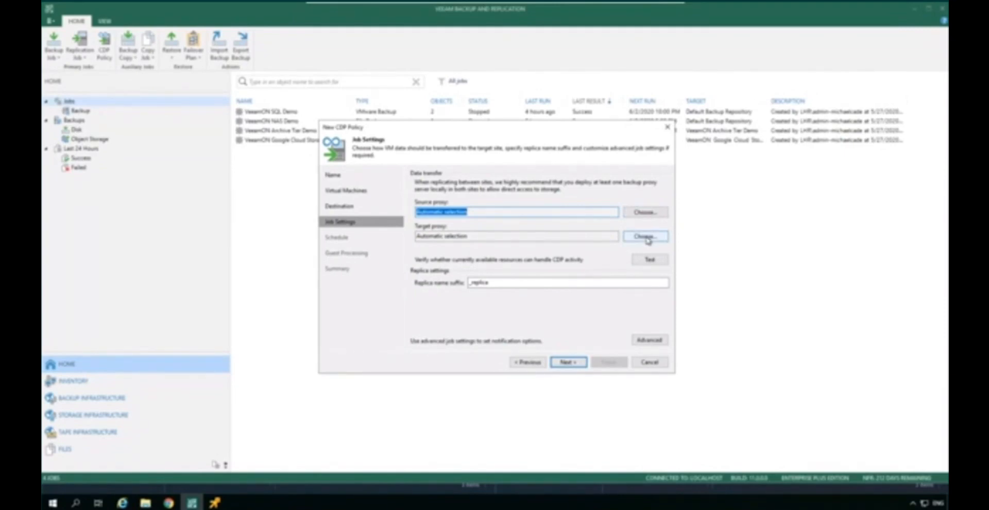
# Step: Test whether the available resources can handle the CDP activity, then accept the job settings with automatic proxy selection
pyautogui.click(649, 260)
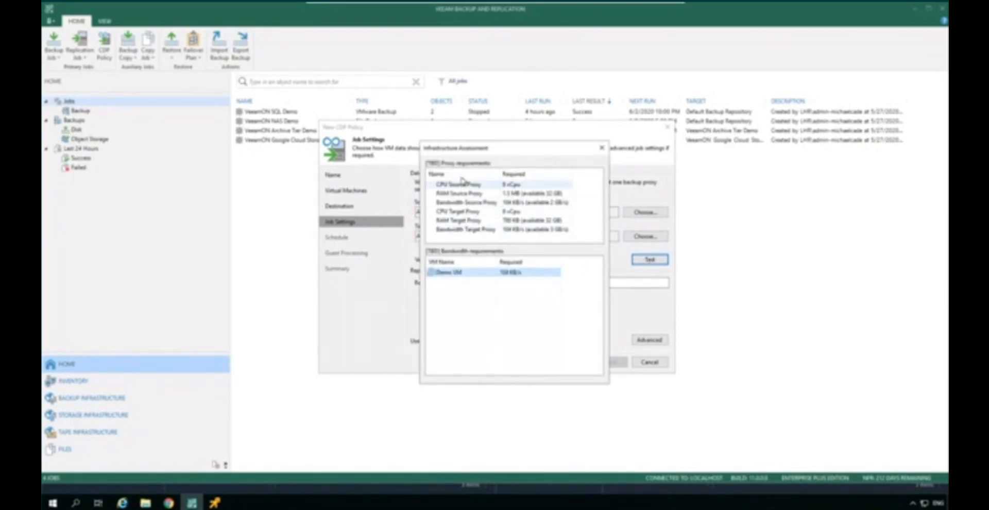
pyautogui.click(602, 148)
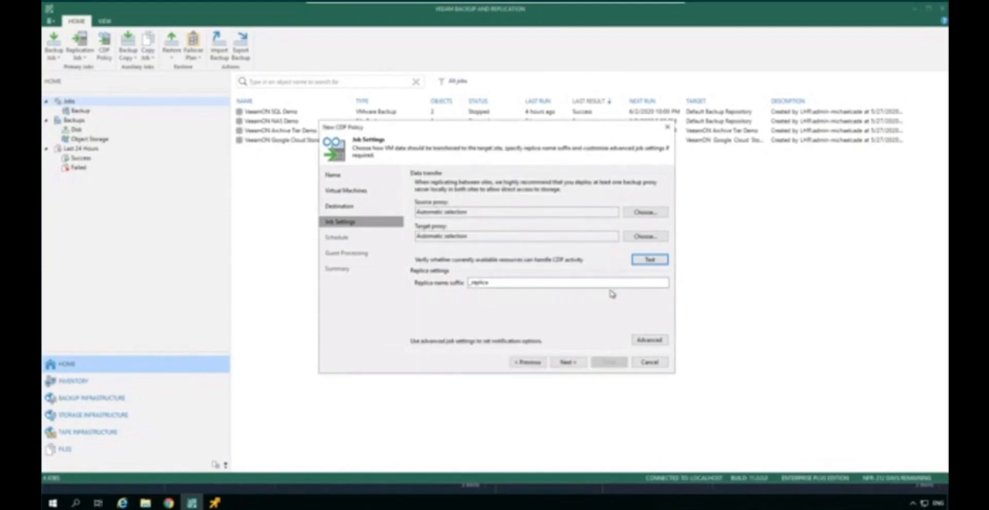
pyautogui.click(576, 362)
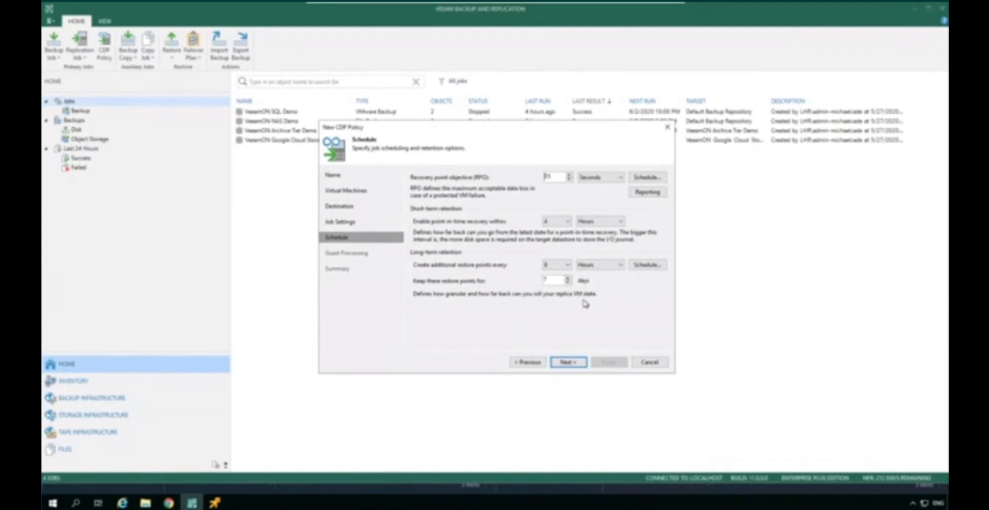
# Step: Accept the default schedule and guest processing options, then finish the CDP policy with the job enabled
pyautogui.click(567, 363)
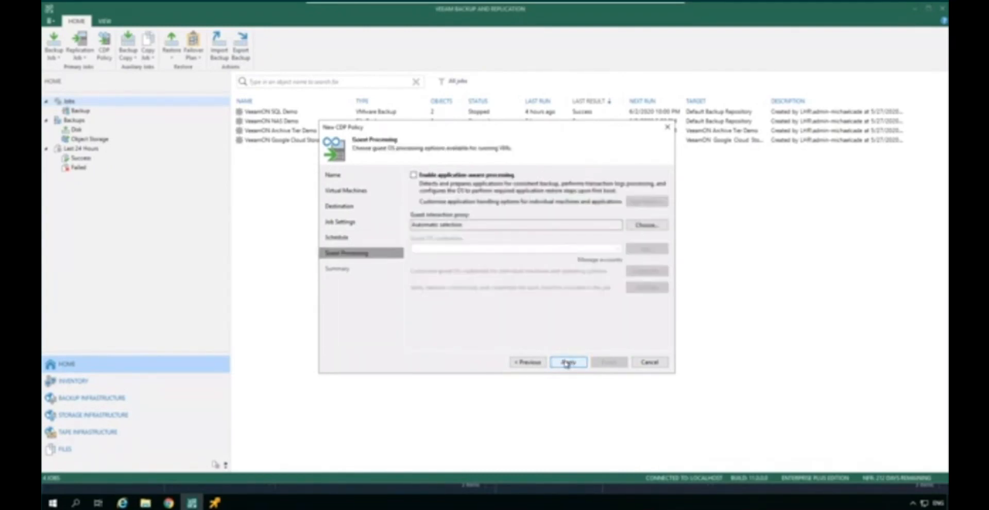
pyautogui.click(567, 356)
pyautogui.click(574, 362)
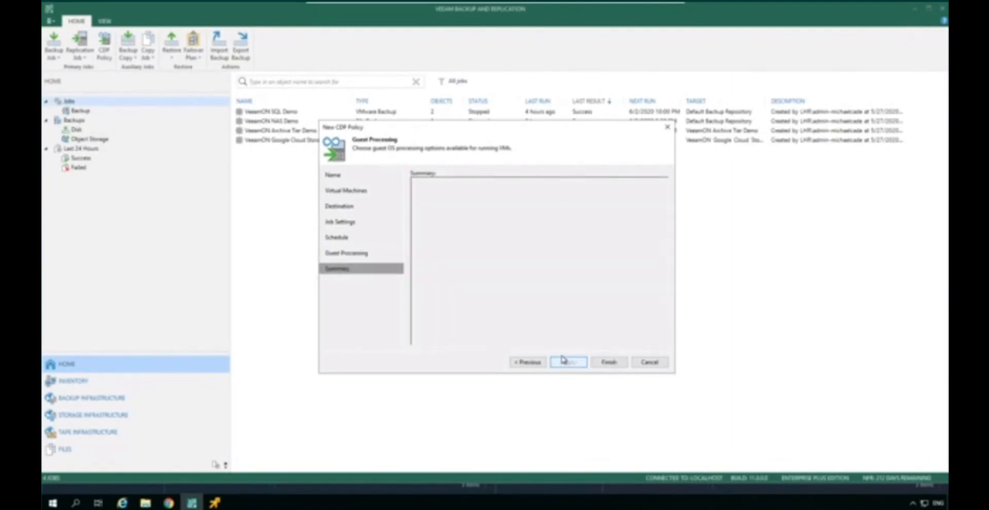
pyautogui.click(608, 362)
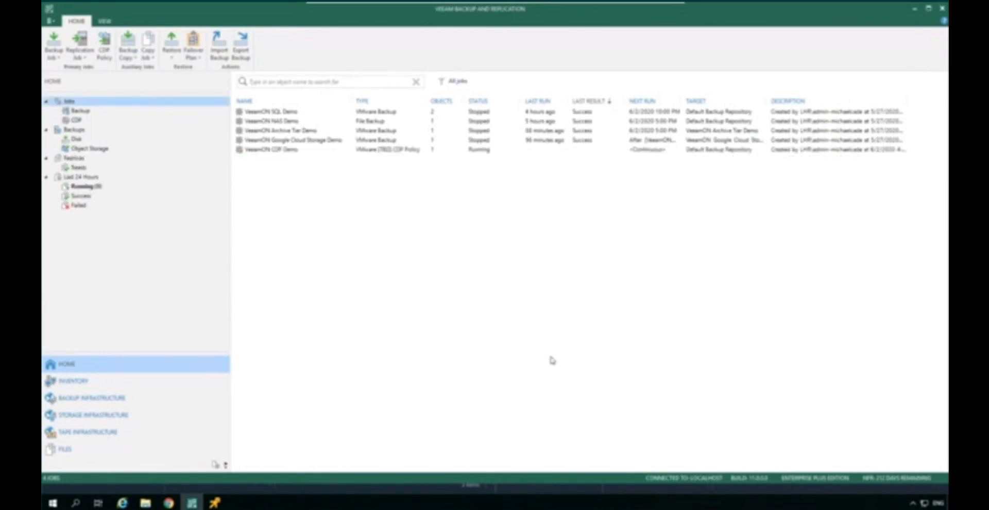
# Step: Switch to the vSphere Client windows, view the Demo VM_replica summary, and check which source VMs use the I/O filter
pyautogui.click(915, 8)
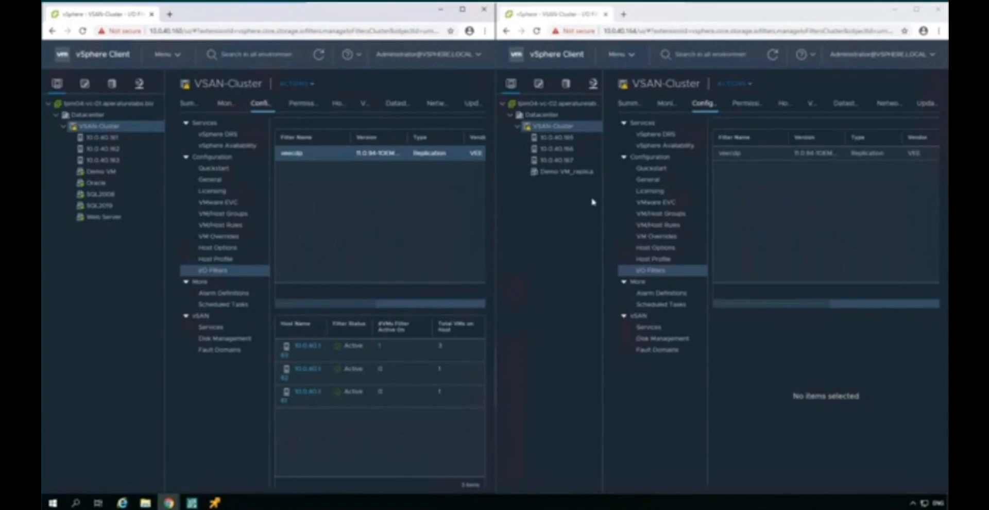
pyautogui.click(566, 170)
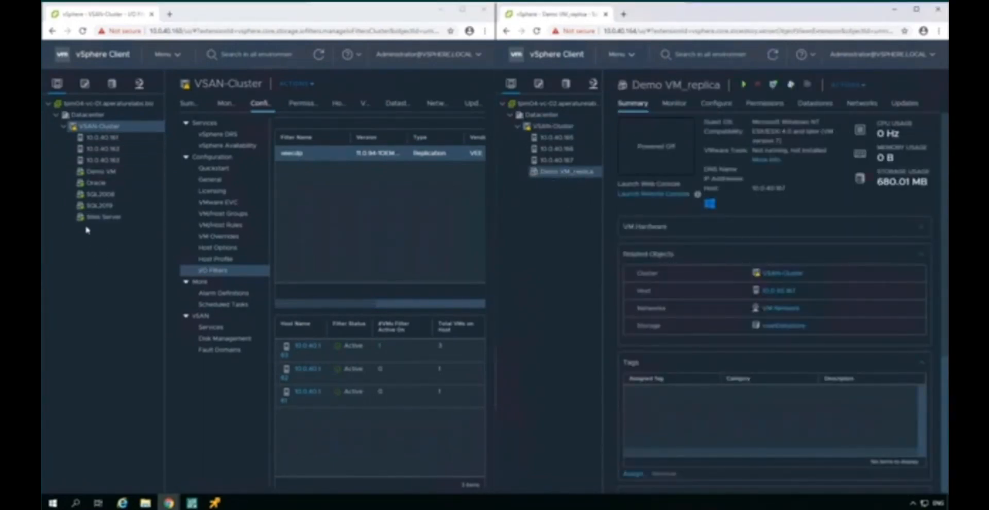
pyautogui.click(316, 154)
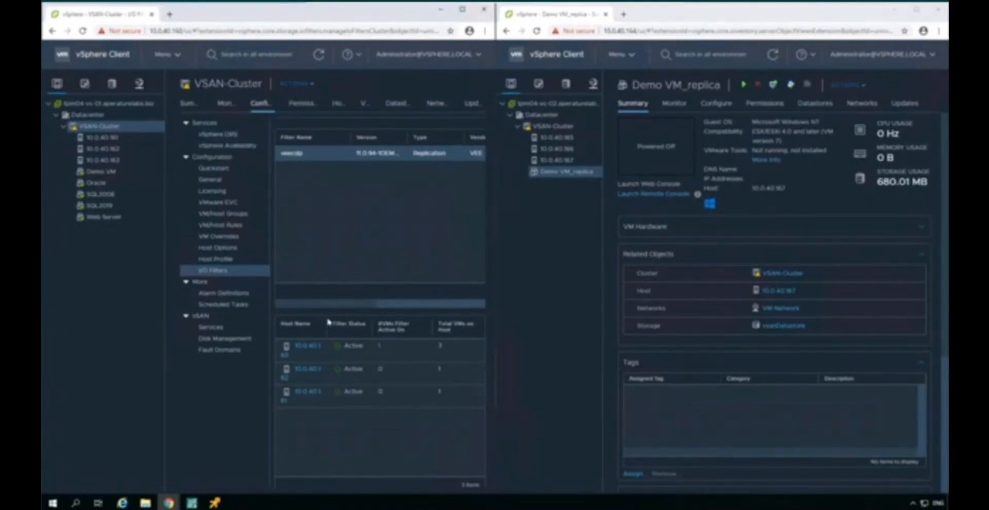
pyautogui.click(378, 347)
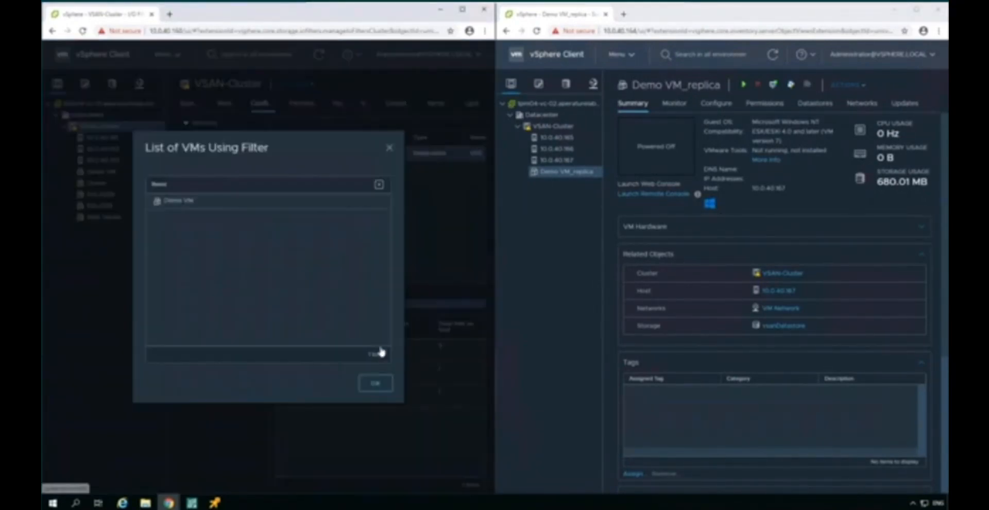
pyautogui.click(376, 384)
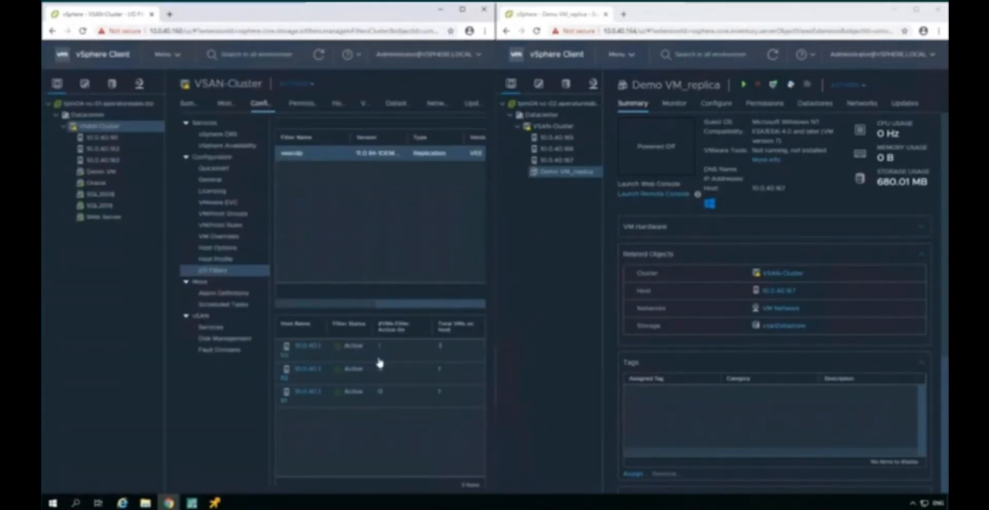
# Step: Select Demo VM, bring up its VMware Remote Console, and log on to Windows NT with the prefilled account
pyautogui.click(100, 173)
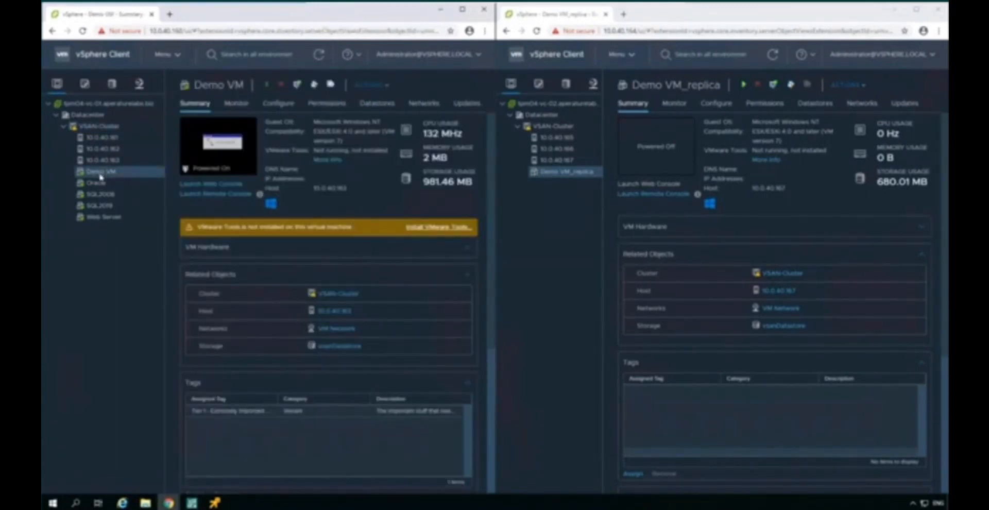
pyautogui.click(216, 504)
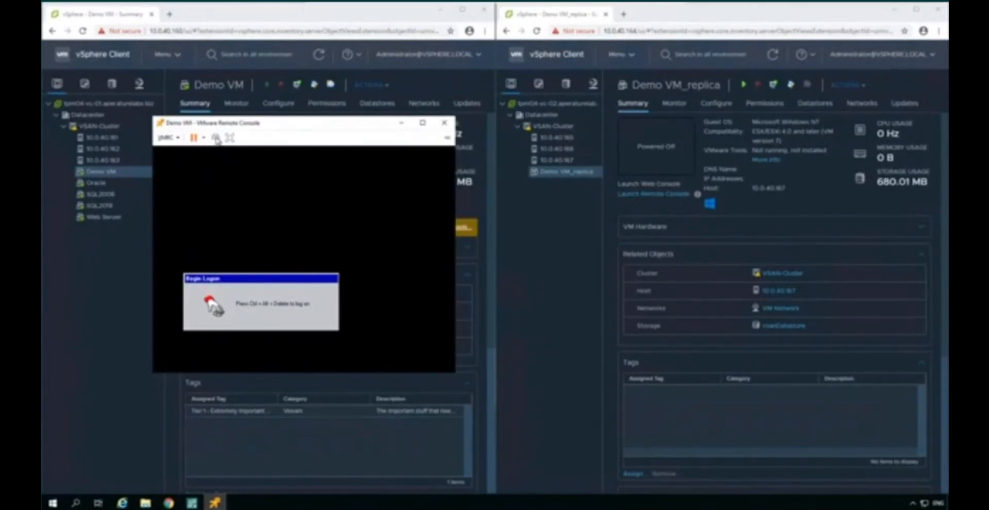
pyautogui.click(216, 138)
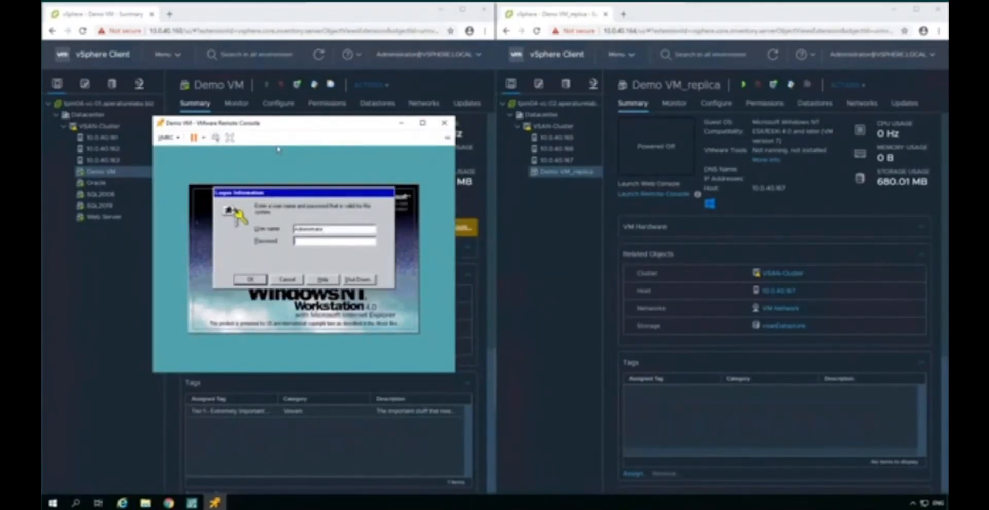
pyautogui.press('Return')
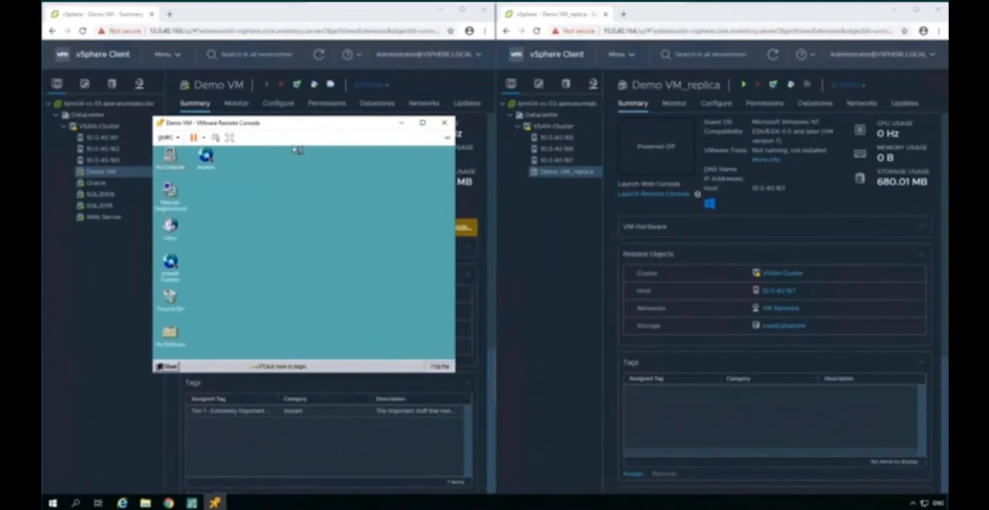
# Step: Open a command prompt inside Demo VM and change the directory to winnt\profiles\administrator\desktop
pyautogui.click(166, 366)
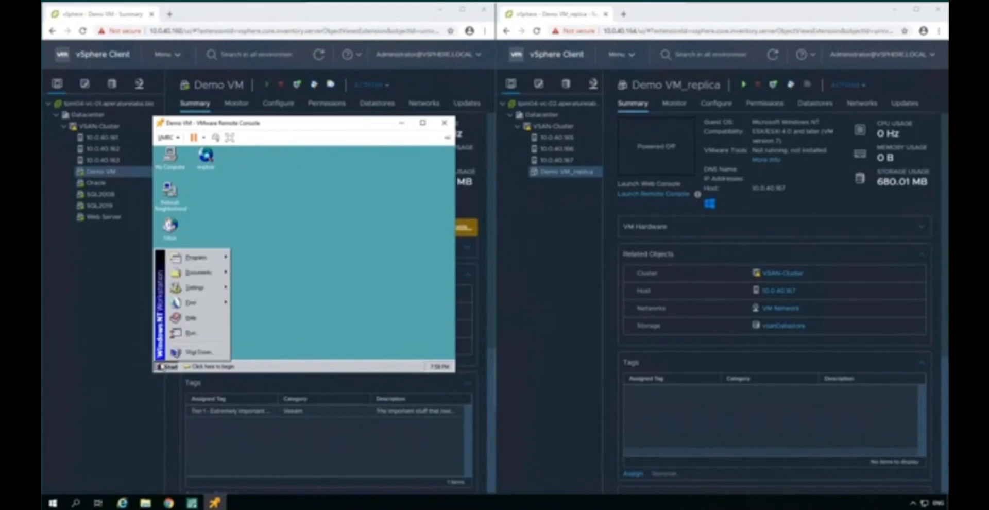
pyautogui.click(191, 333)
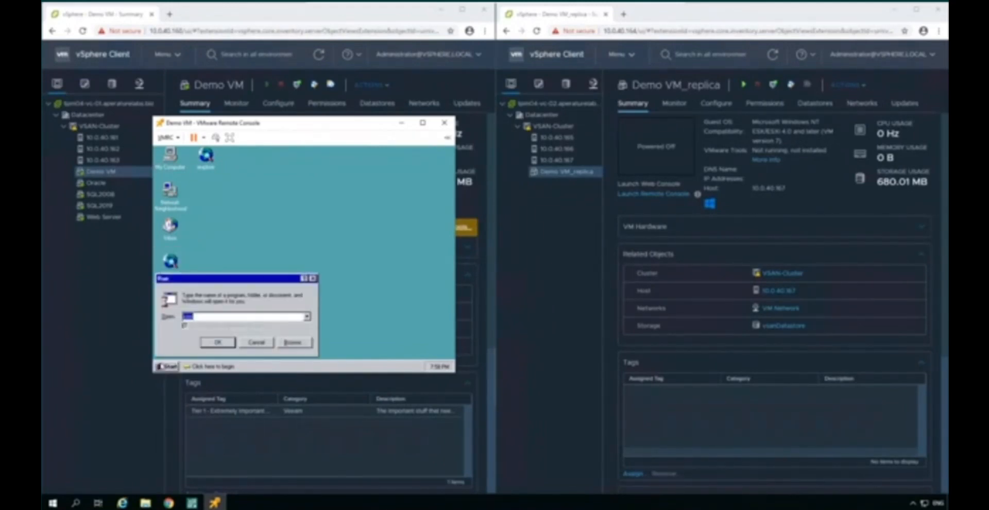
pyautogui.press('Return')
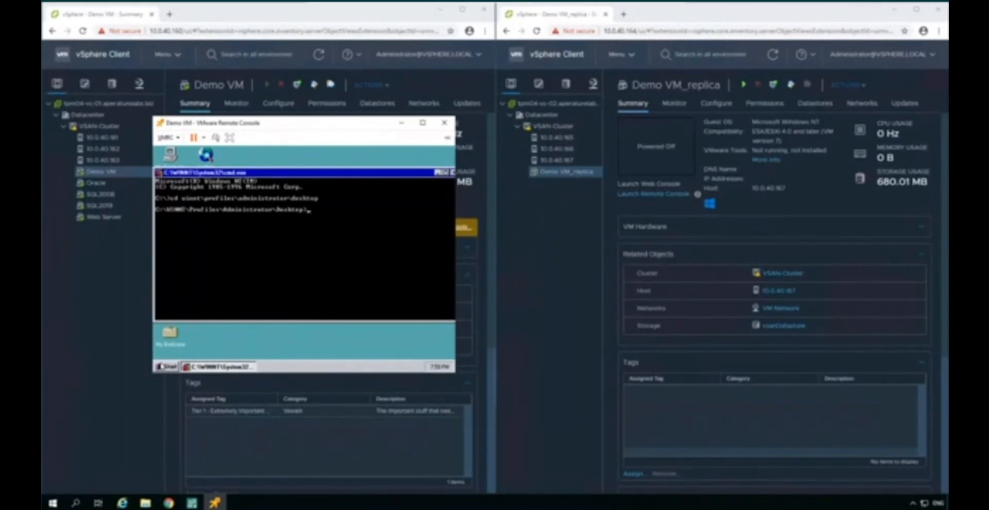
# Step: Create VeeamON.txt on the desktop with Notepad from the command prompt, enter the text "Hi", and save it
pyautogui.write('otepad VeeamVM.txt')
pyautogui.press('Return')
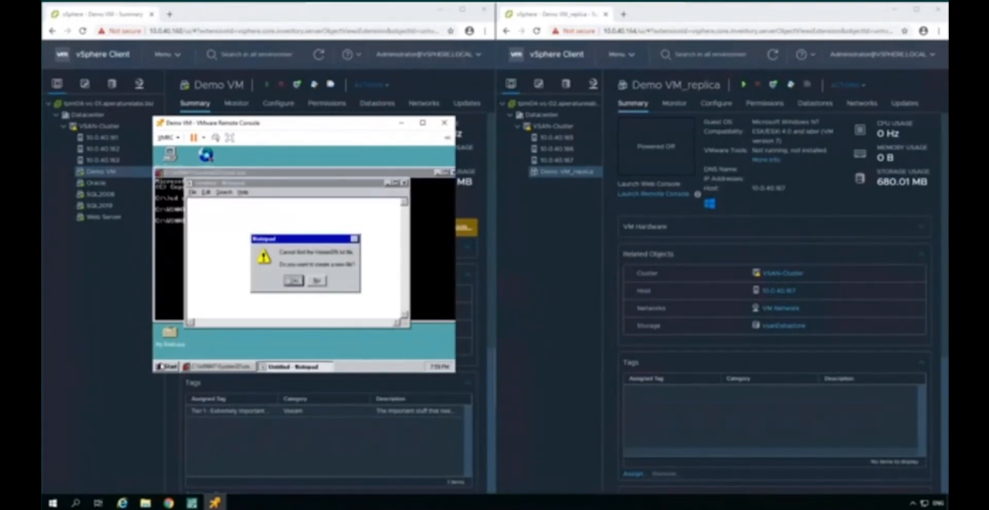
pyautogui.press('Return')
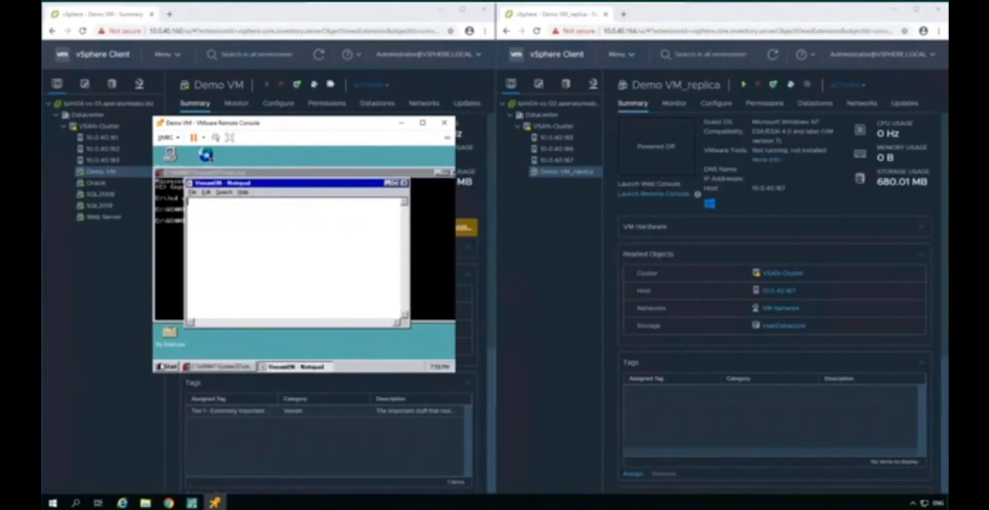
pyautogui.write('Hi')
pyautogui.hotkey('alt', 'F4')
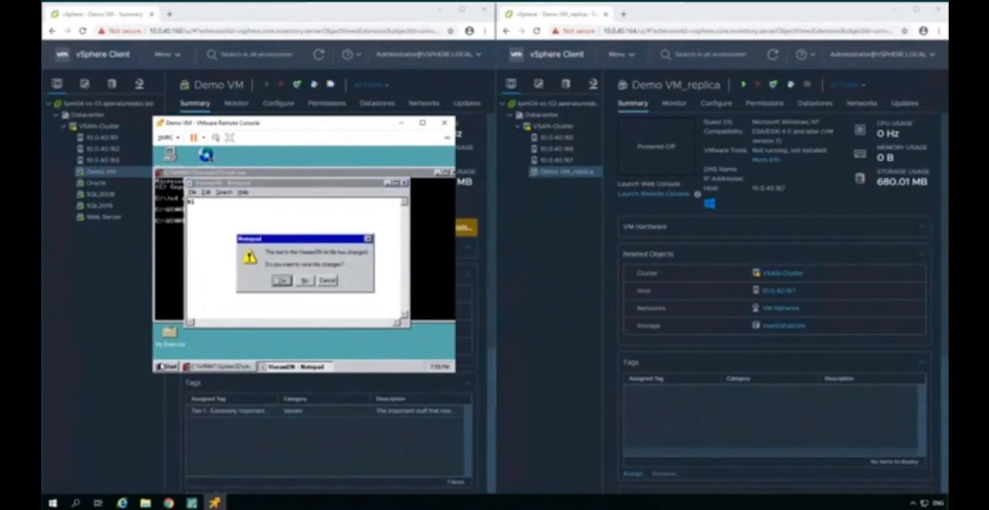
pyautogui.press('Return')
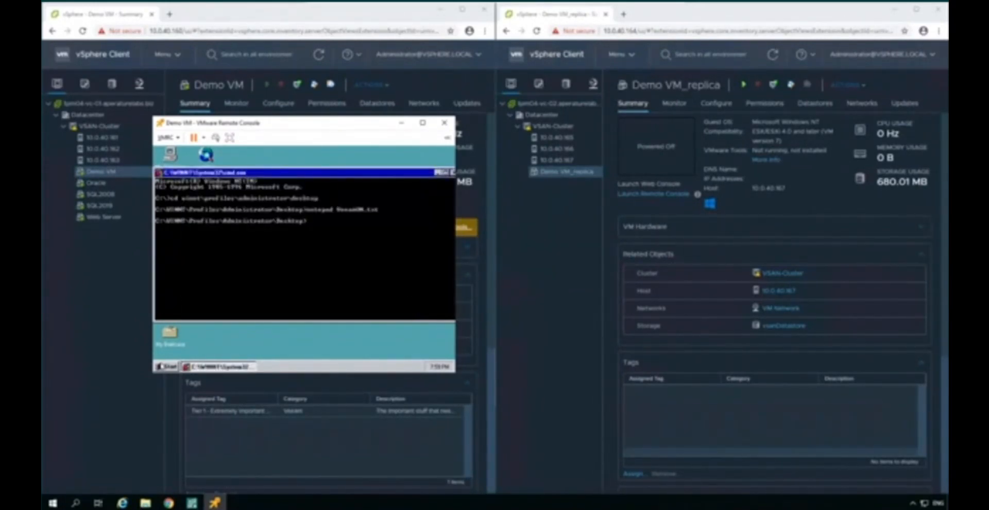
# Step: Show Demo VM's desktop, select the new VeeamON text file there, and close the remote console
pyautogui.press('super+m')
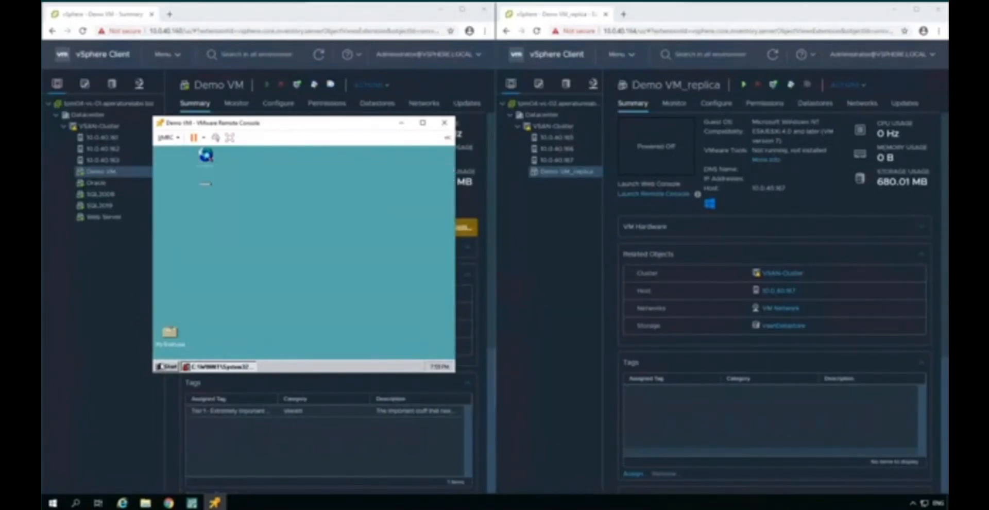
pyautogui.press('Down')
pyautogui.press('Right')
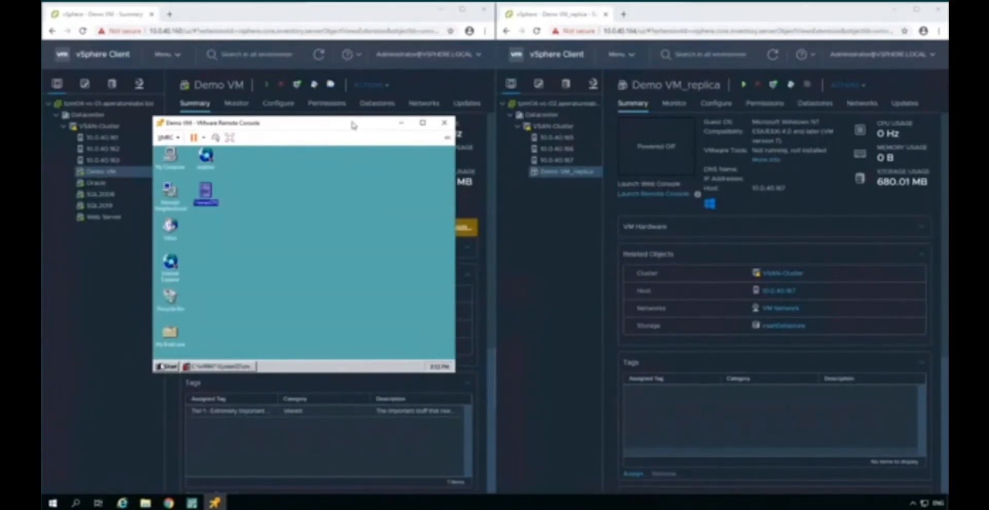
pyautogui.click(448, 127)
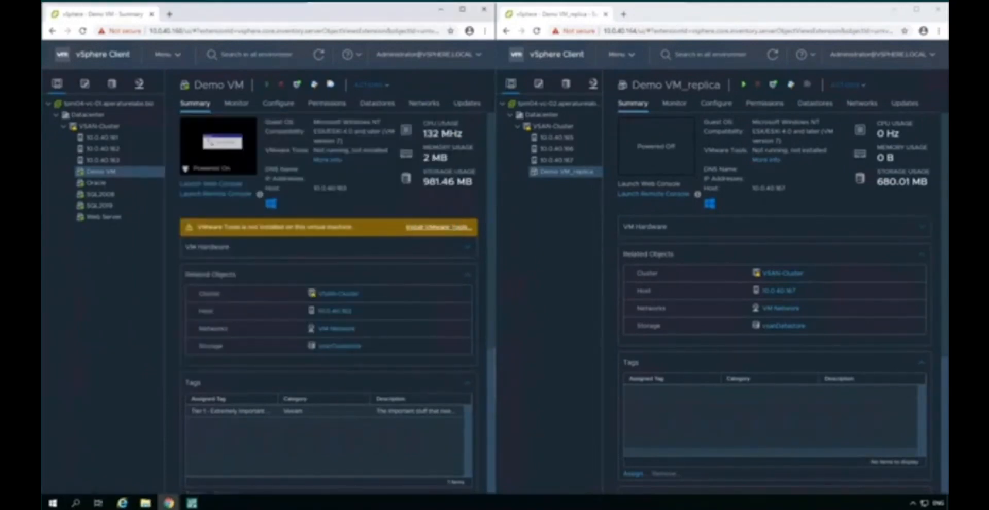
# Step: Power off Demo VM in the source vCenter and confirm the shutdown
pyautogui.rightClick(121, 175)
pyautogui.moveTo(149, 165)
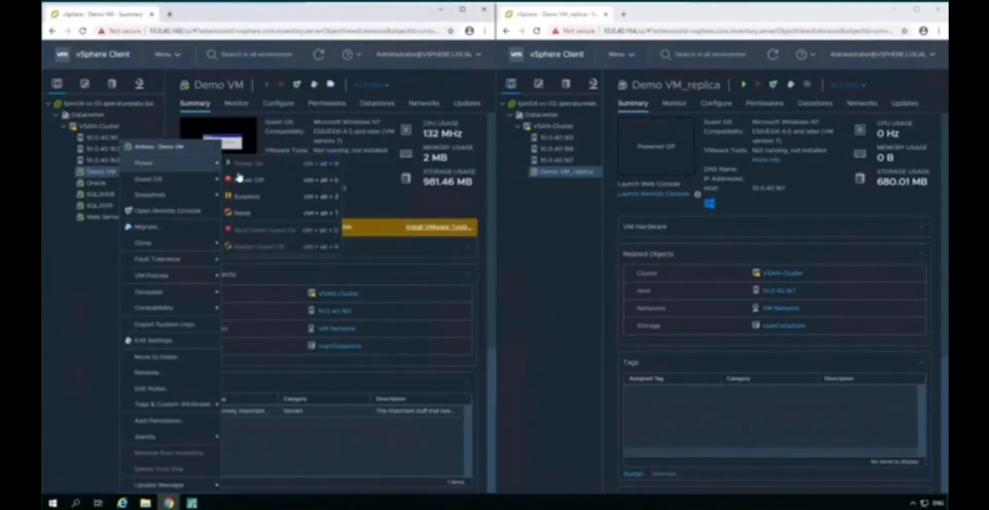
pyautogui.click(276, 181)
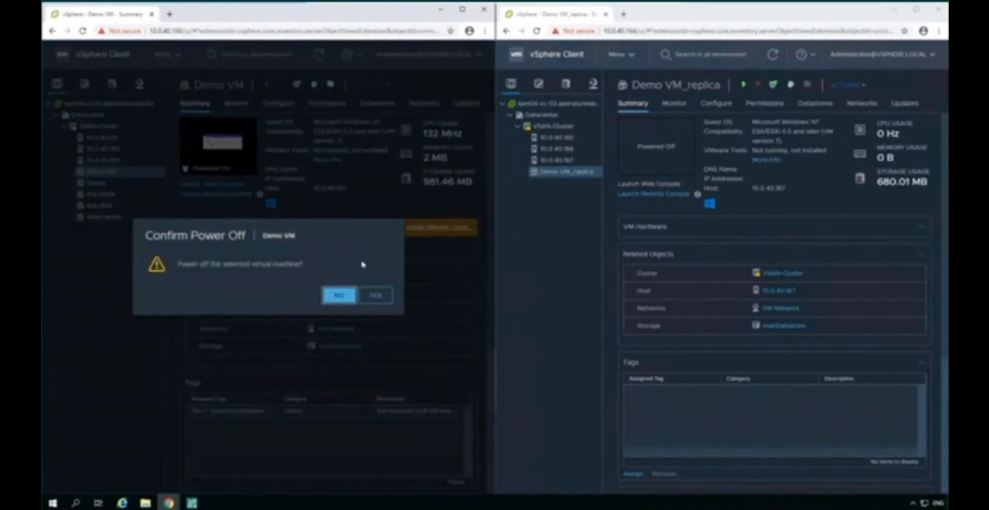
pyautogui.click(383, 297)
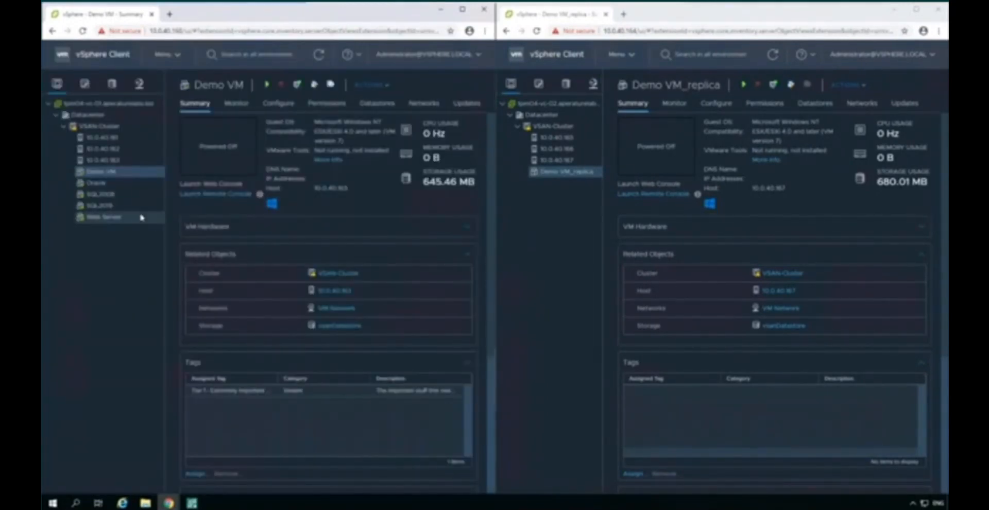
# Step: Switch to Veeam Backup & Replication and start an immediate failover of the ready Demo VM replica from VeeamON CDP Demo
pyautogui.click(192, 504)
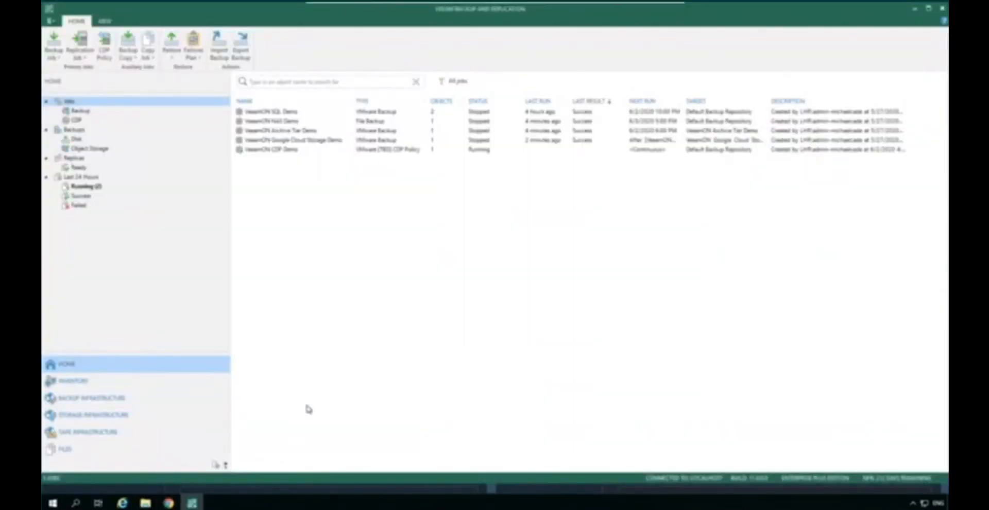
pyautogui.click(82, 167)
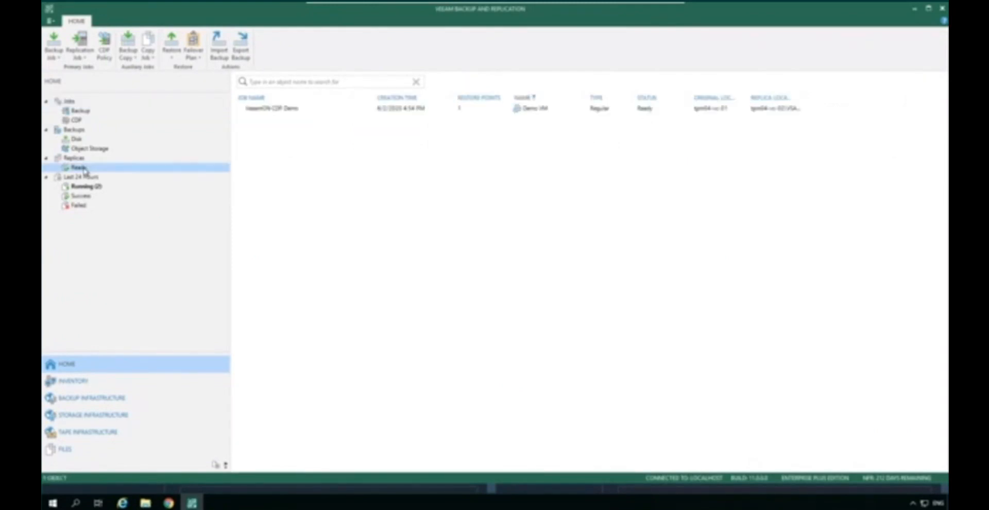
pyautogui.click(286, 111)
pyautogui.rightClick(287, 111)
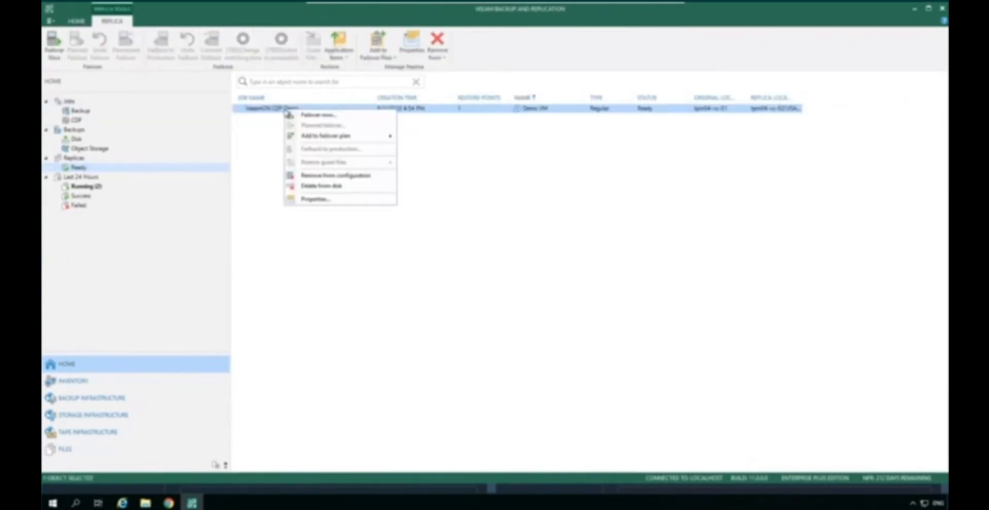
pyautogui.click(380, 117)
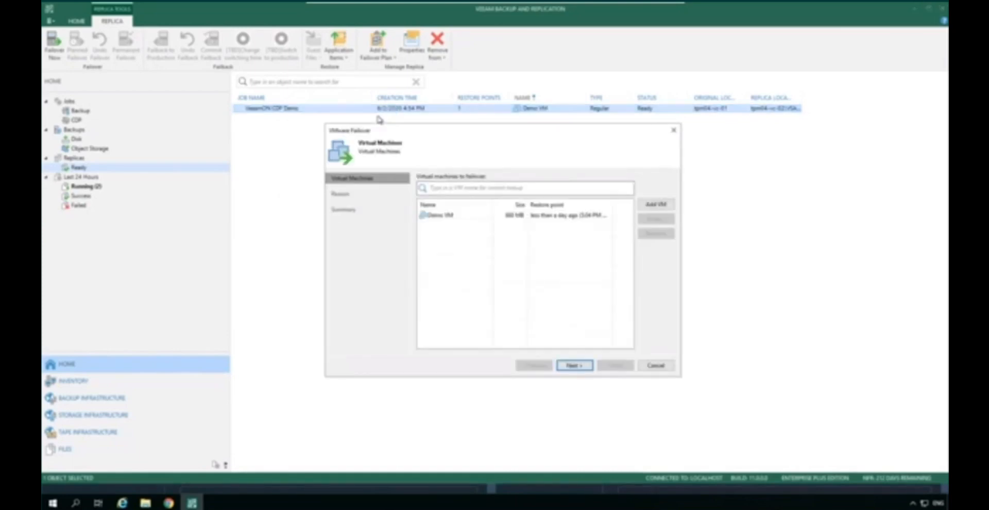
# Step: Choose a point-in-time restore point for Demo VM at 5:04 PM on June 2, 2020
pyautogui.click(551, 216)
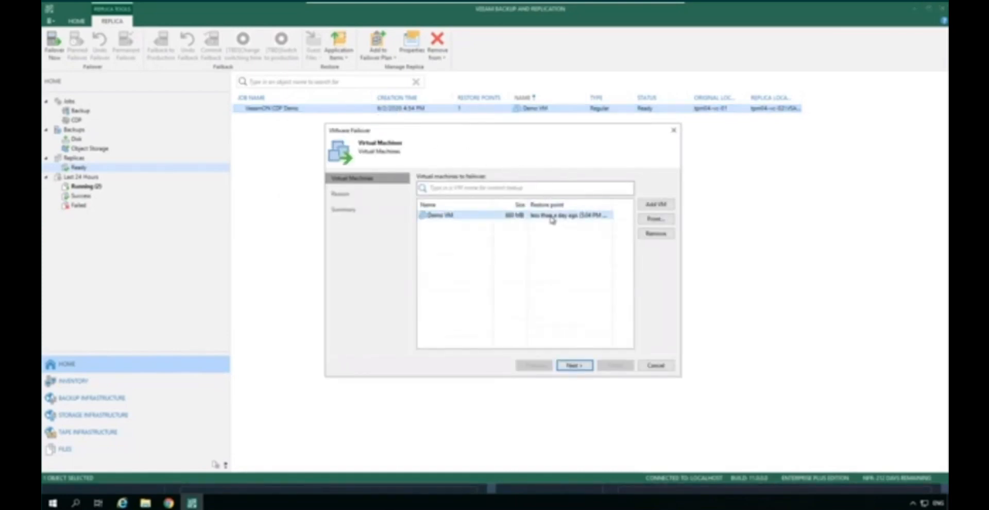
pyautogui.click(668, 221)
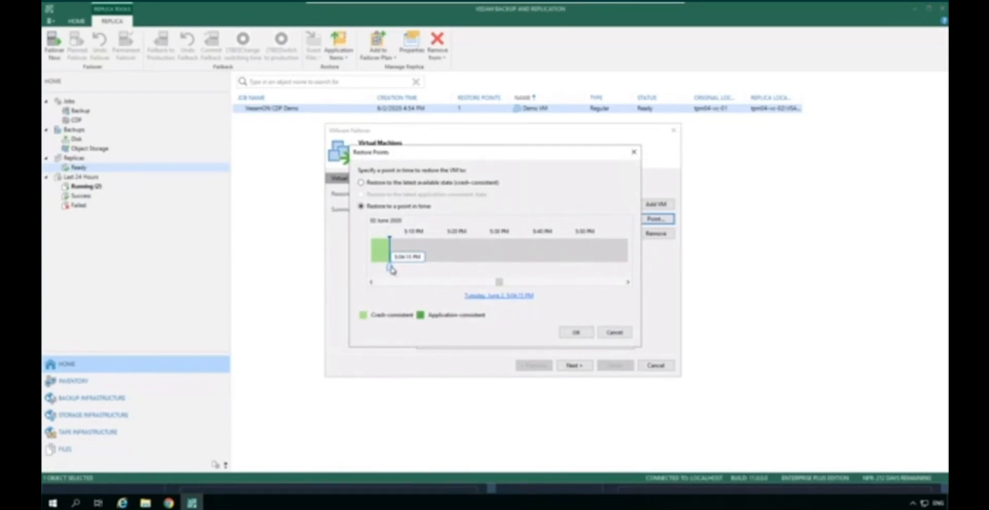
pyautogui.moveTo(389, 270)
pyautogui.mouseDown()
pyautogui.moveTo(375, 270)
pyautogui.moveTo(390, 268)
pyautogui.mouseUp()
pyautogui.click(575, 333)
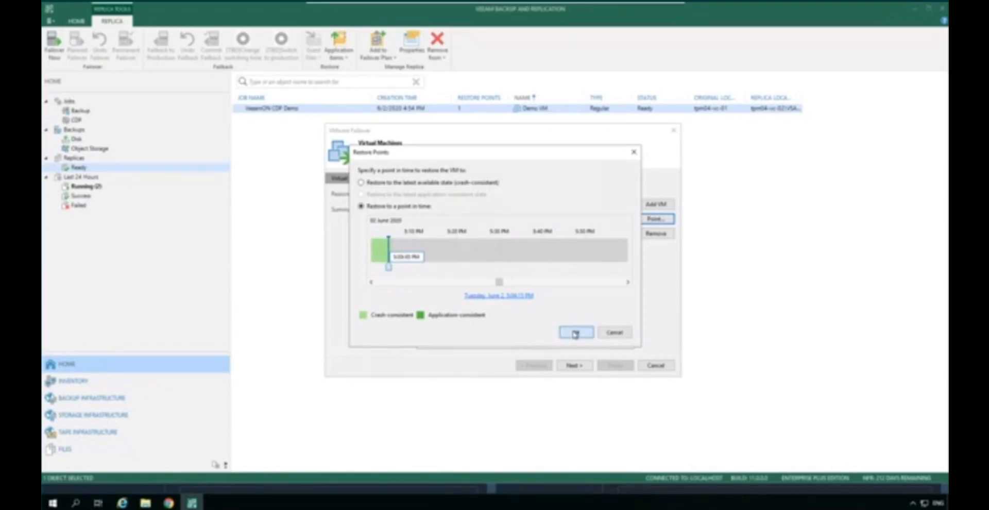
# Step: Leave the failover reason empty and run the Demo VM failover from the summary
pyautogui.click(584, 366)
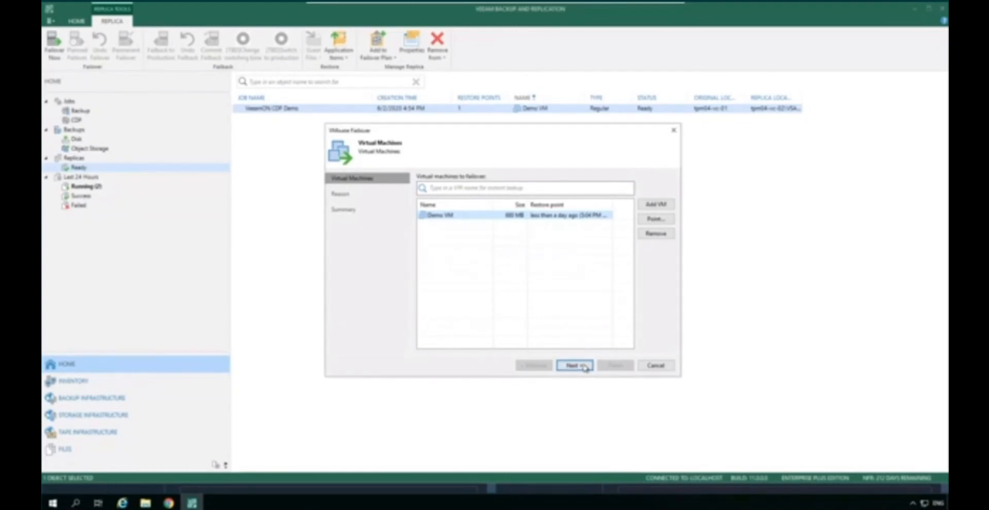
pyautogui.click(584, 366)
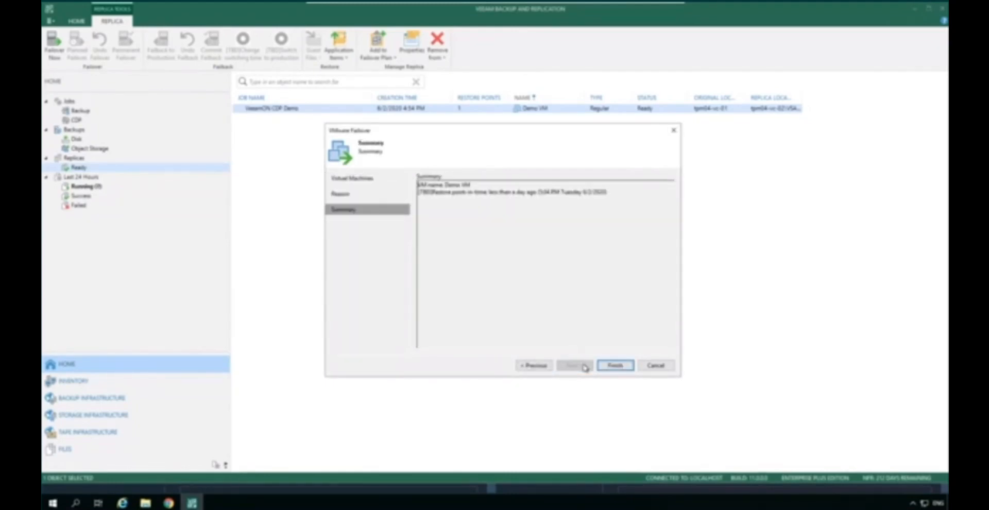
pyautogui.click(614, 366)
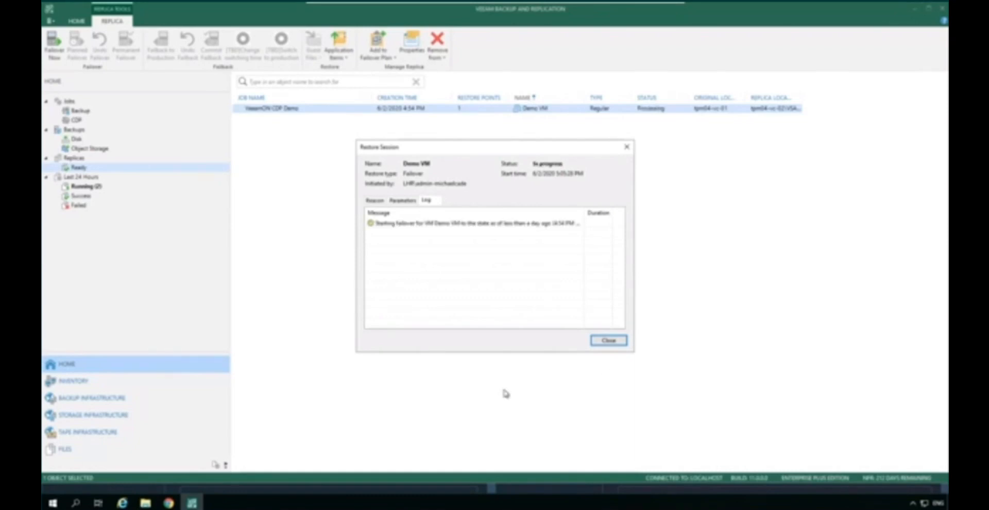
# Step: Switch to the replica's vSphere Client, open Demo VM_replica in VMware Remote Console, and log on to Windows NT as Administrator
pyautogui.click(169, 502)
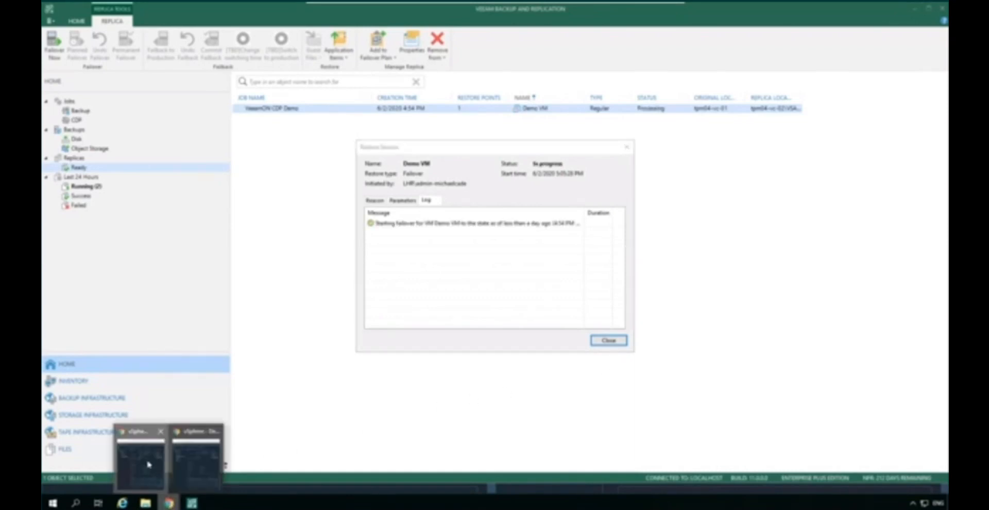
pyautogui.click(150, 465)
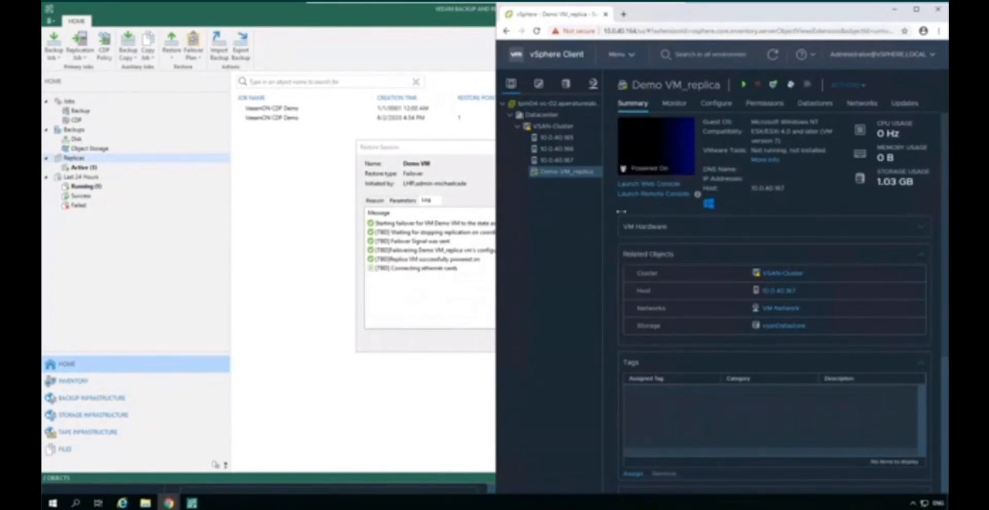
pyautogui.click(641, 195)
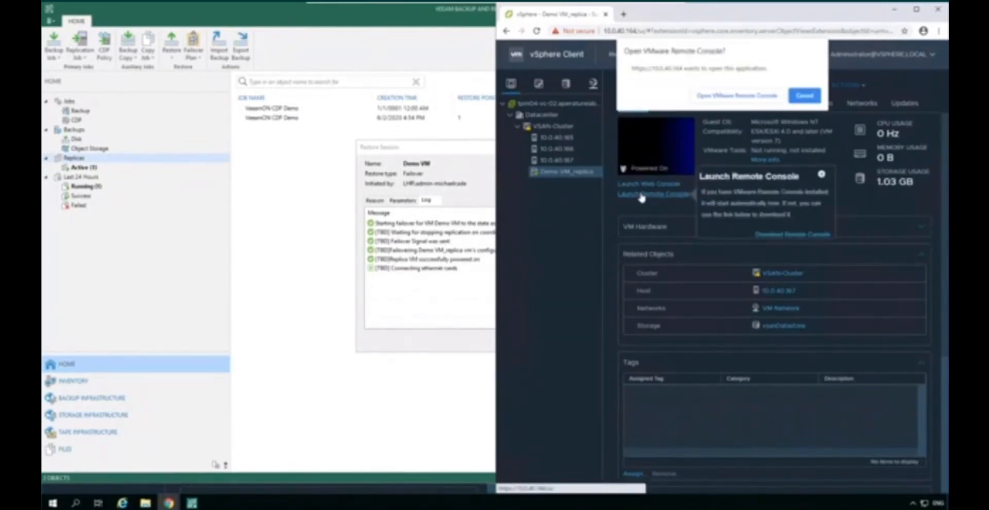
pyautogui.click(725, 95)
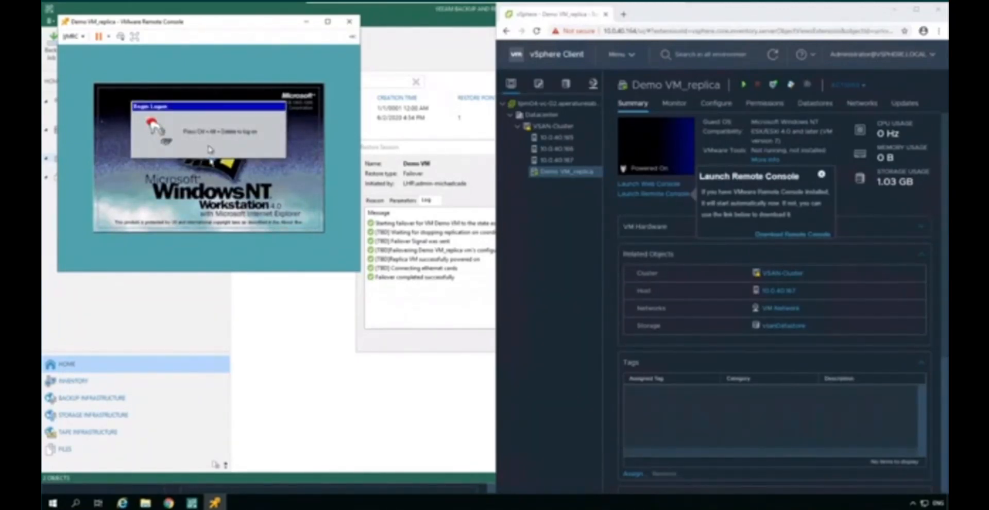
pyautogui.click(121, 39)
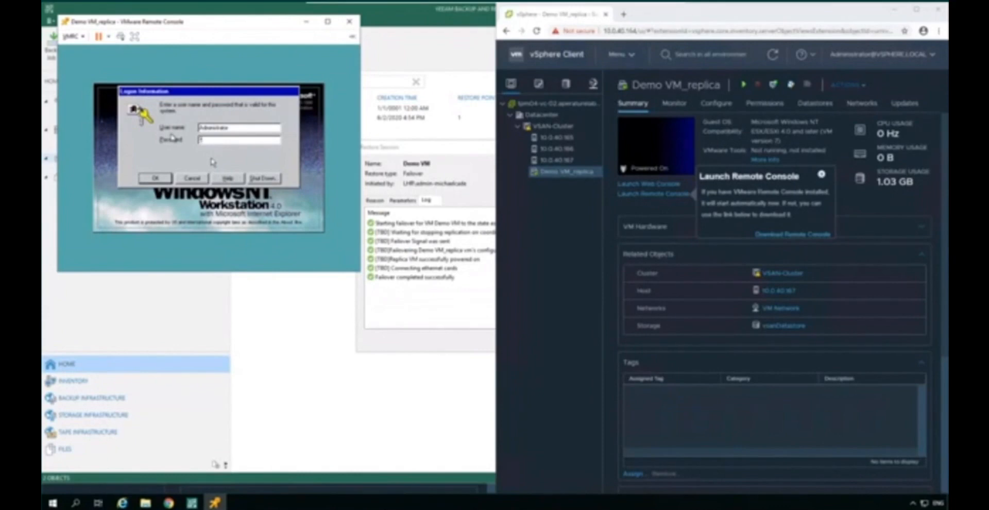
pyautogui.press('Return')
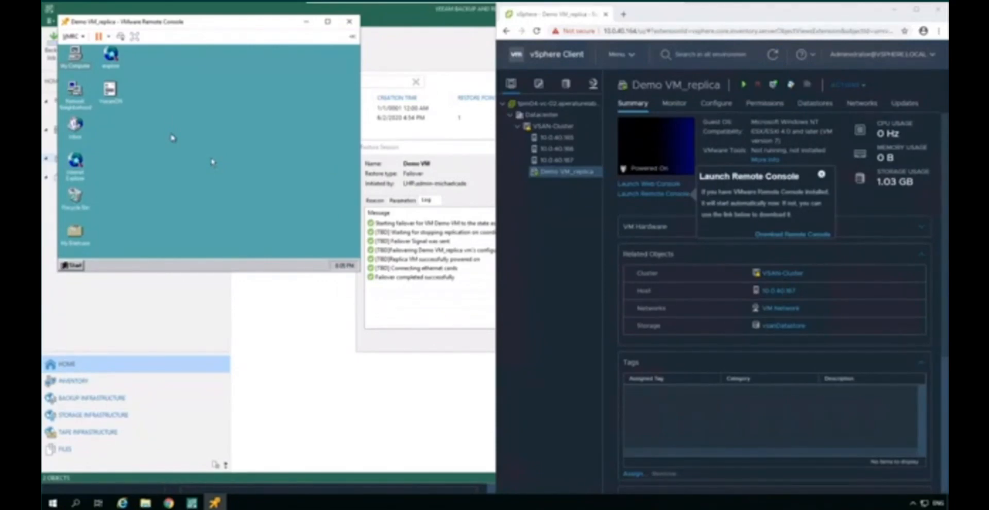
# Step: Open the VeeamON text file on the replica's desktop to check its content, and close the remote console
pyautogui.press('Down')
pyautogui.press('Right')
pyautogui.press('Return')
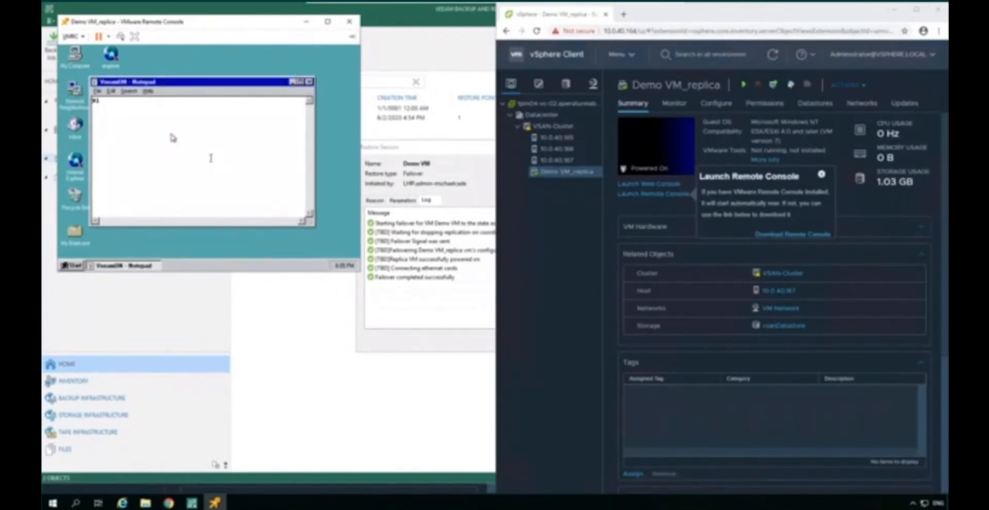
pyautogui.click(350, 22)
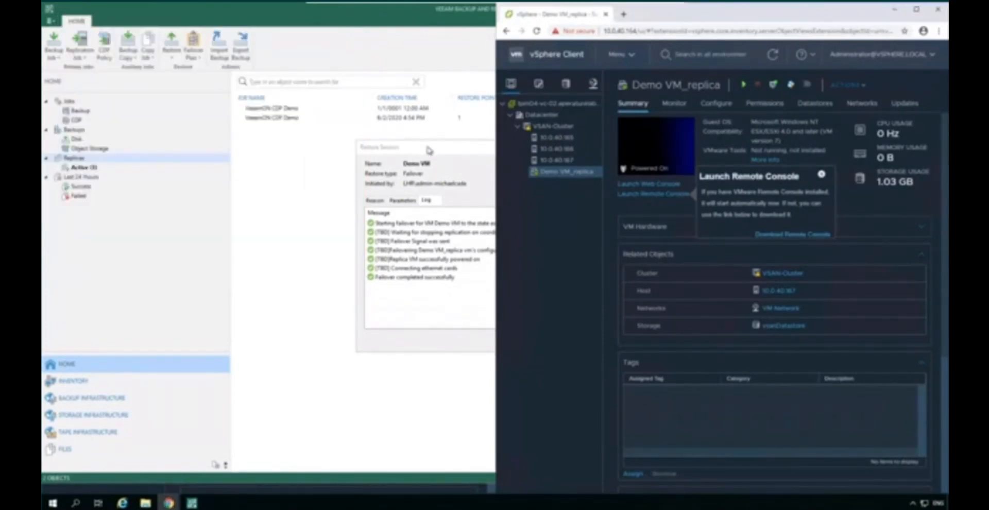
# Step: Switch to Veeam Backup & Replication, close the failover session window, and start failback to production for the active Demo VM replica
pyautogui.click(489, 179)
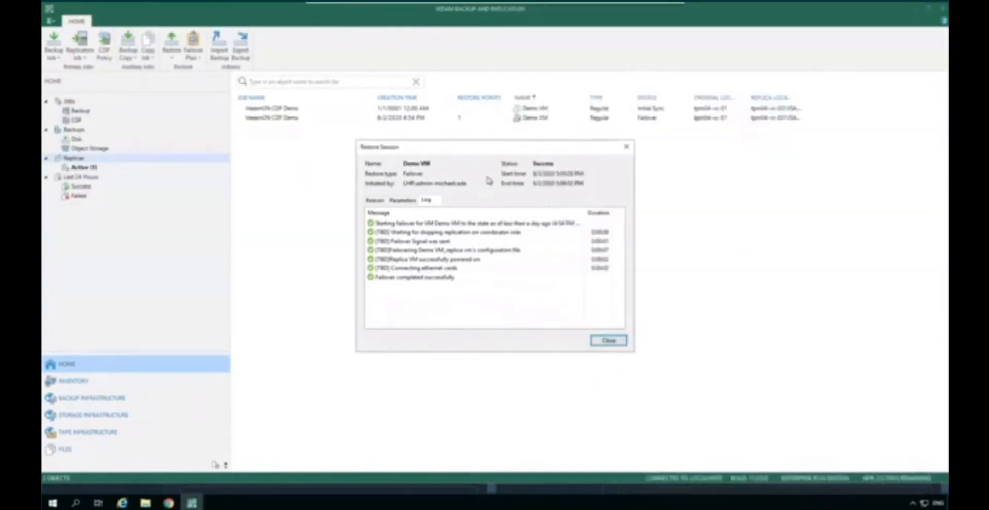
pyautogui.click(611, 342)
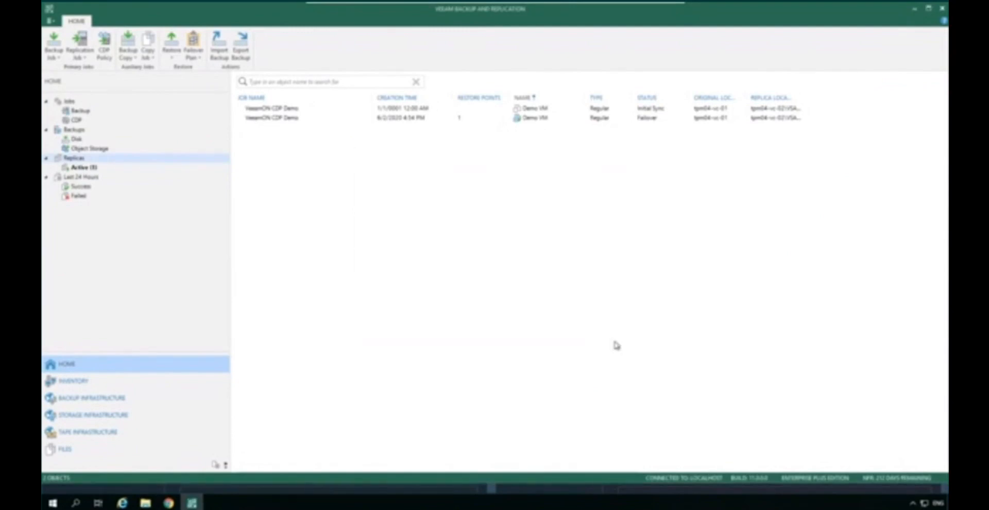
pyautogui.click(95, 169)
pyautogui.rightClick(272, 109)
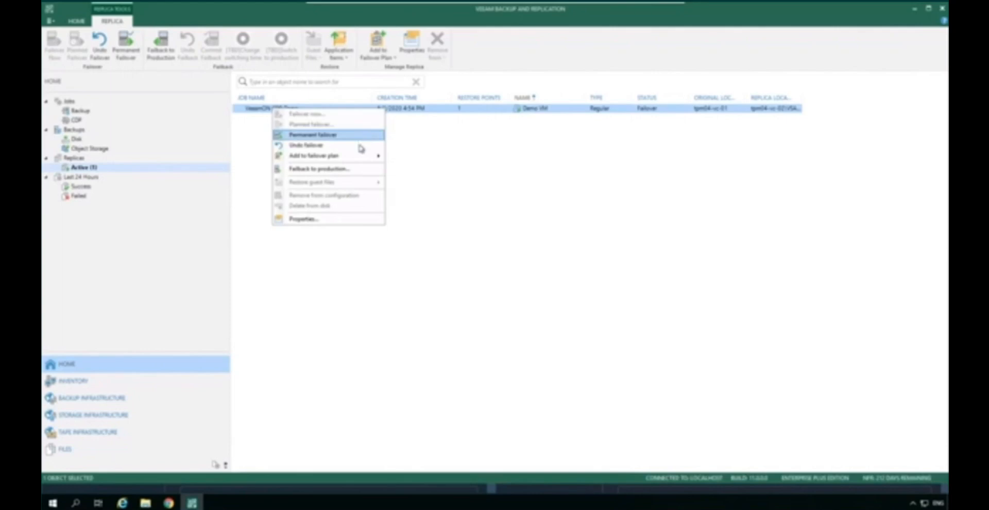
pyautogui.click(365, 174)
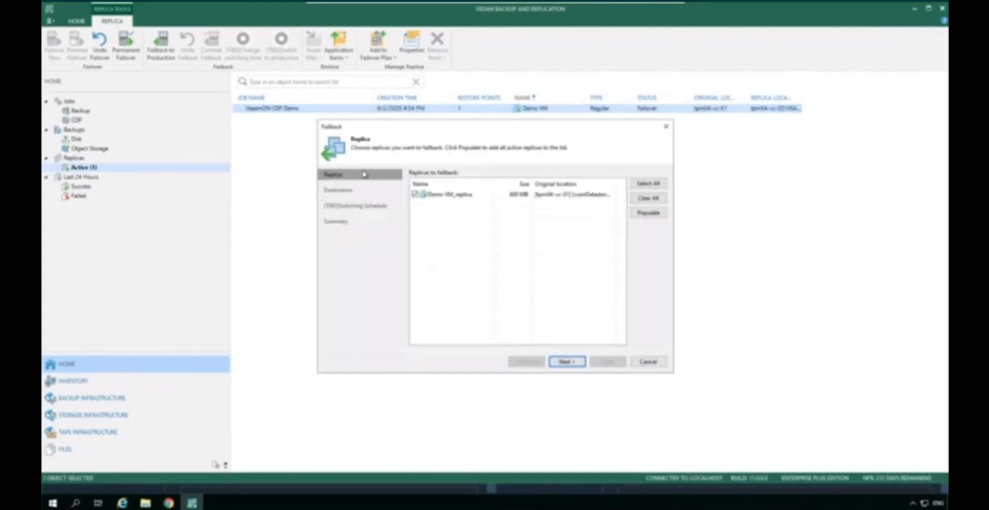
# Step: Run the failback of Demo VM_replica to the original VM with automatic switching and without powering on the target VM
pyautogui.click(565, 362)
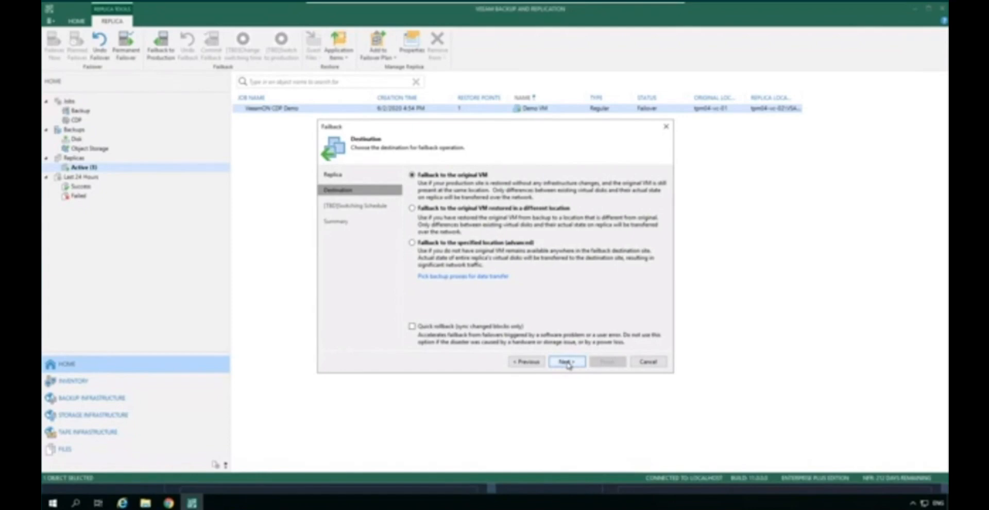
pyautogui.click(567, 362)
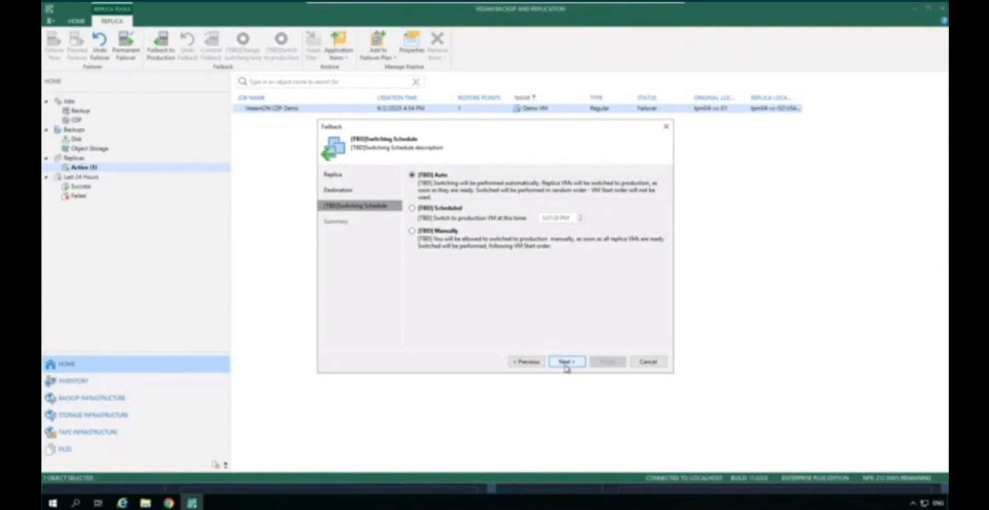
pyautogui.click(566, 362)
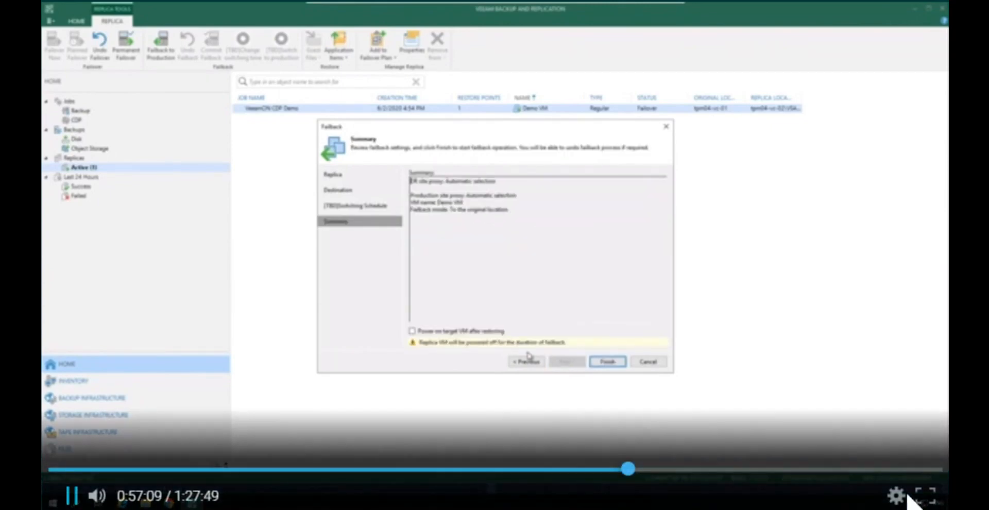
pyautogui.click(606, 362)
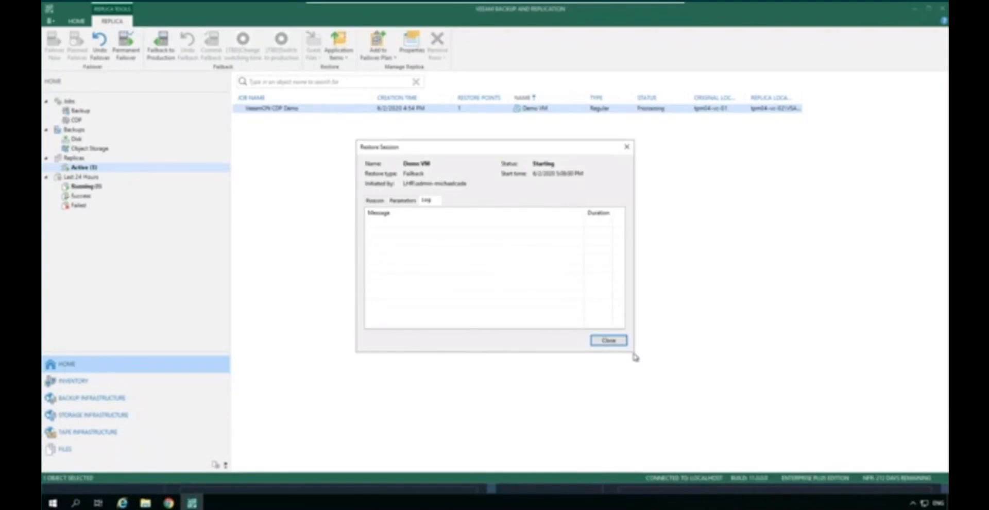